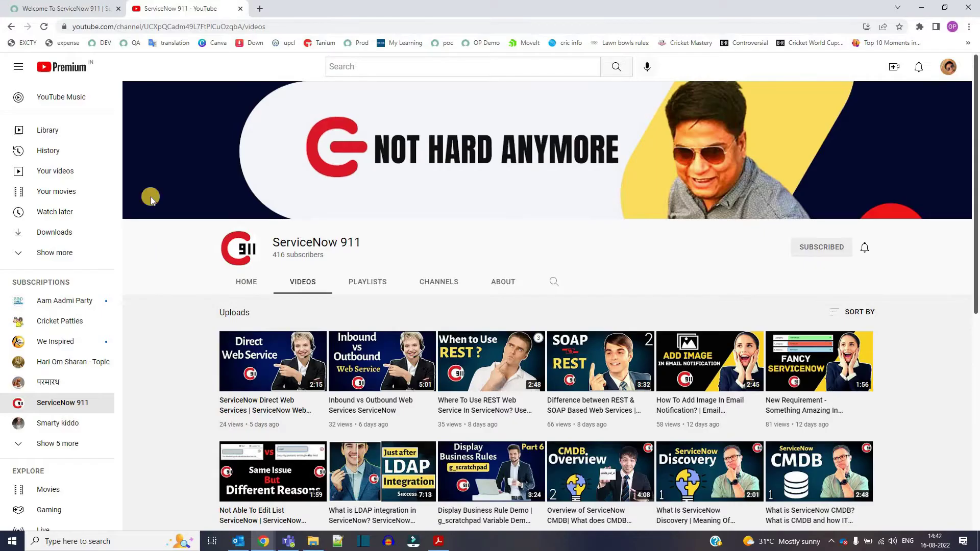
Step: Switch from the YouTube channel to the ServiceNow instance tab
click(77, 8)
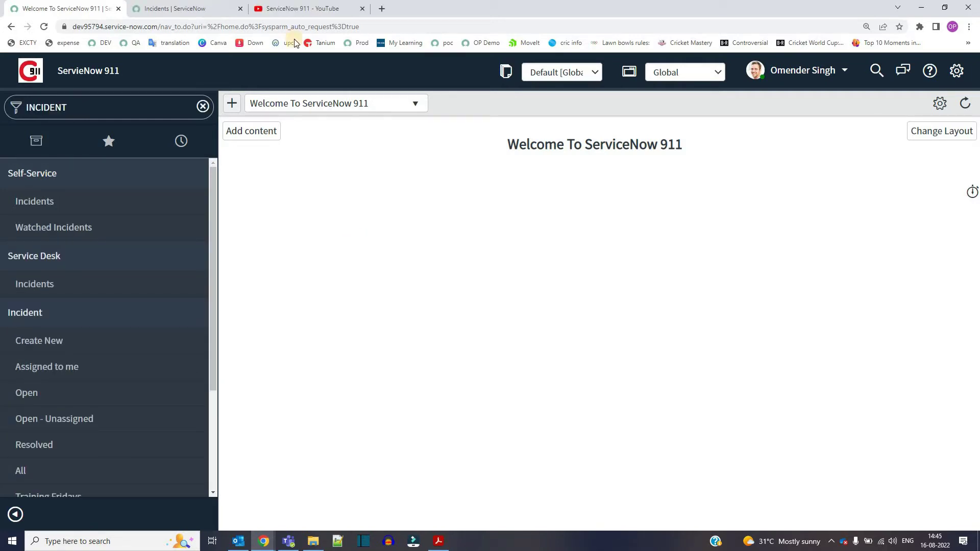
Step: On the active incidents list, try inline editing INC0010057's Short description and Caller fields
click(210, 7)
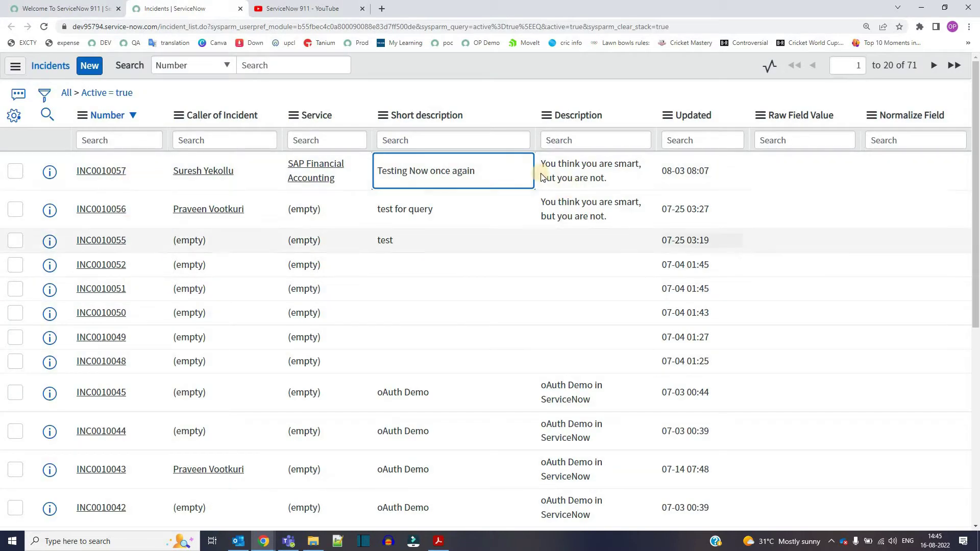
double_click(503, 170)
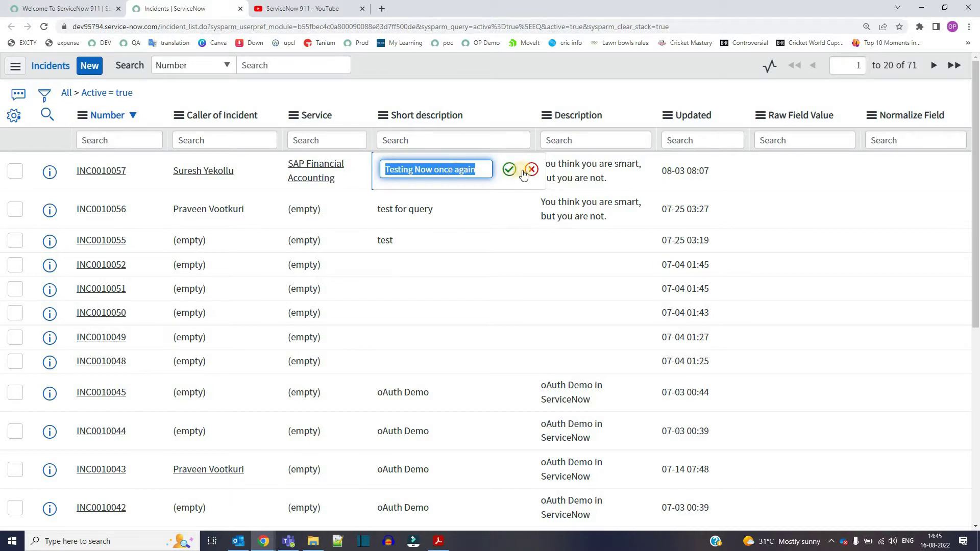
key(Return)
click(256, 177)
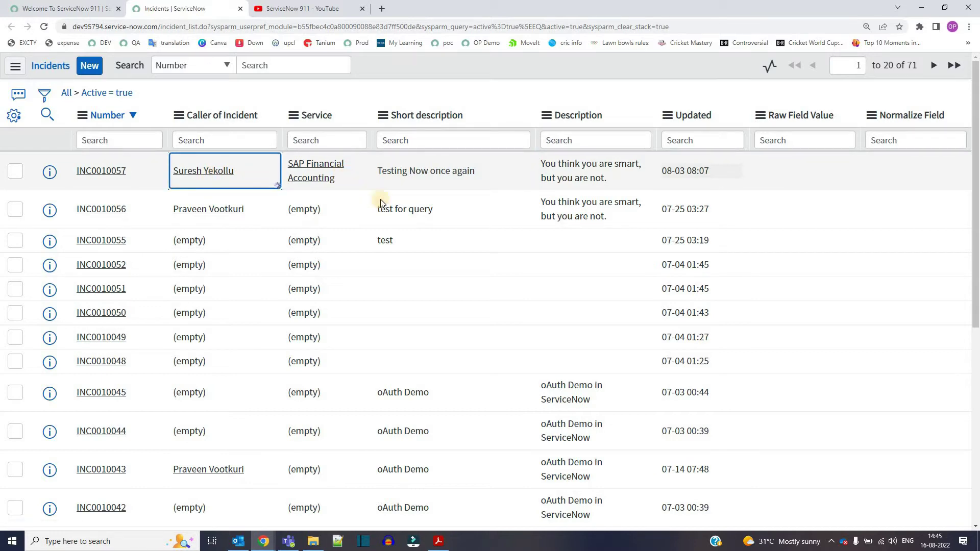
key(Return)
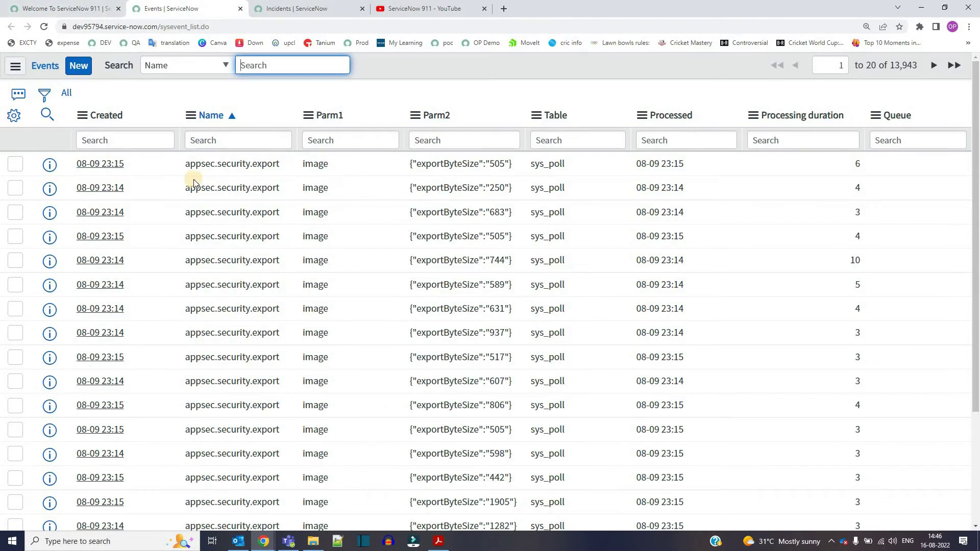
Step: Click through the Name cells of the Events log rows, then clear the selection
click(277, 175)
click(277, 175)
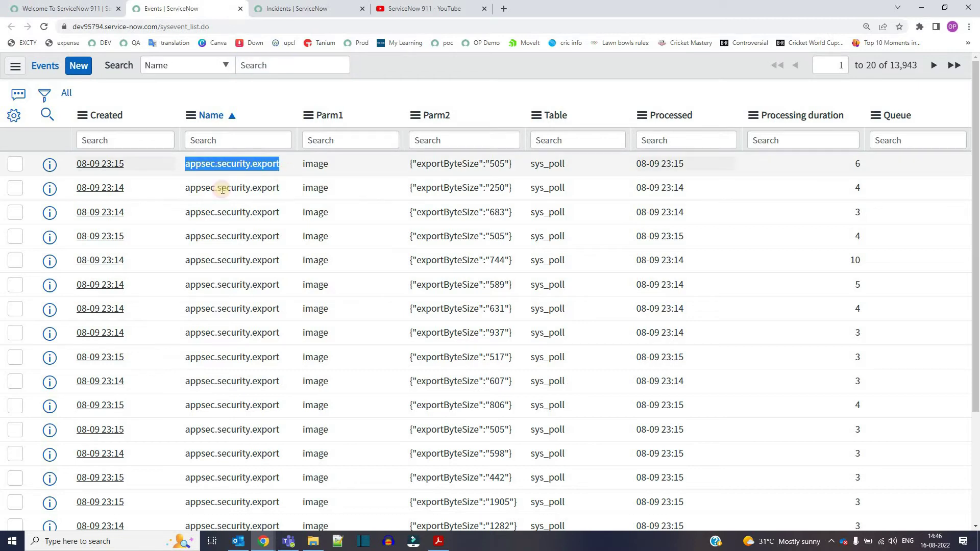
drag(229, 191, 285, 204)
click(186, 190)
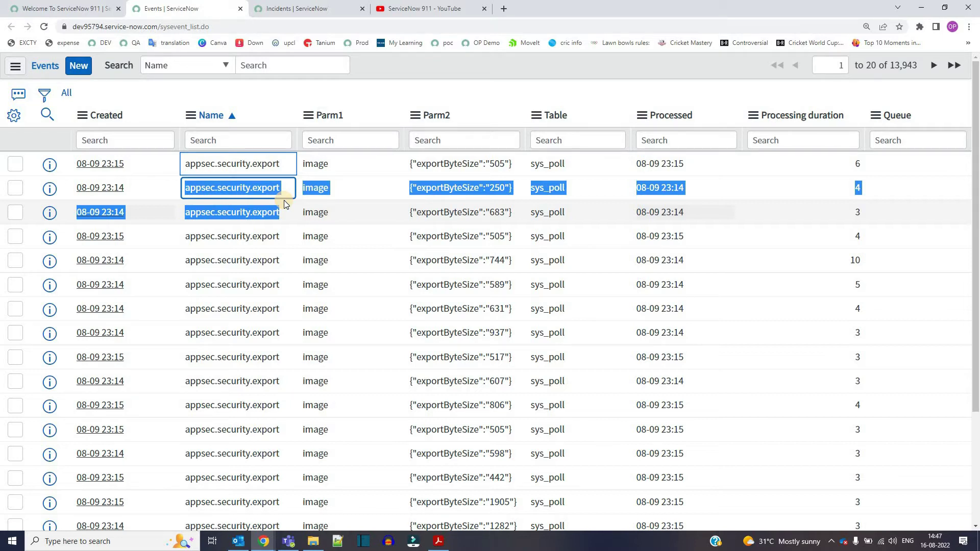
click(236, 269)
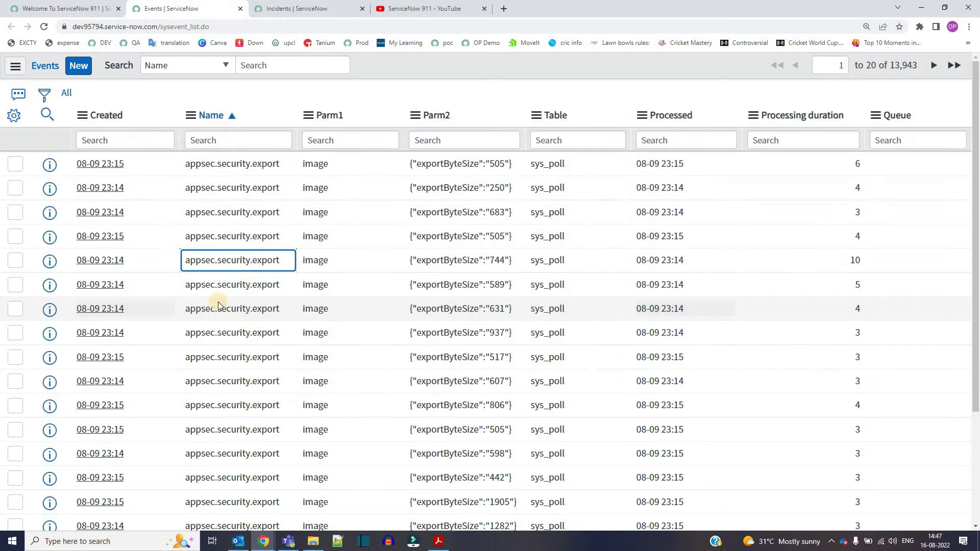
Step: Search EVENT in the Filter navigator and open System Policy > Events > Registry
key(ctrl+shift+Tab)
click(84, 107)
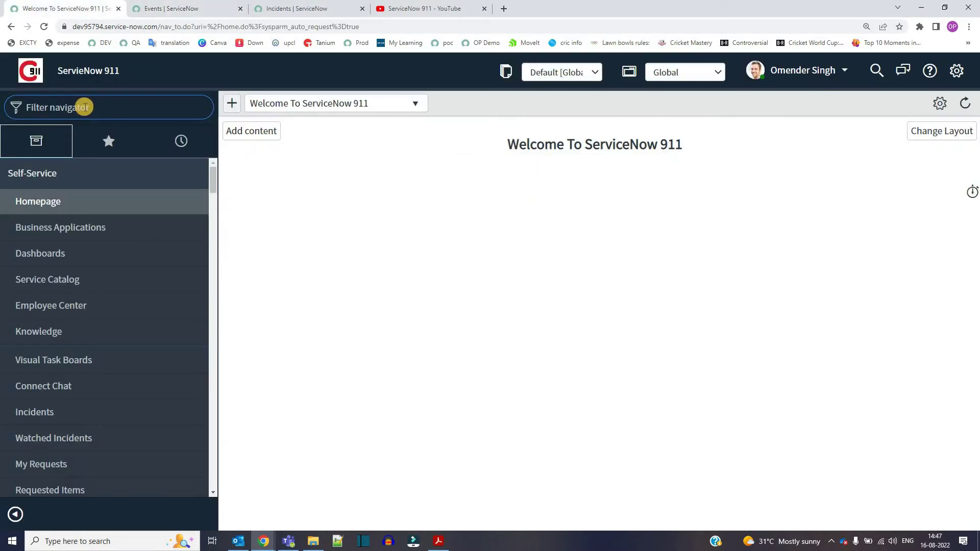
text(EVENT)
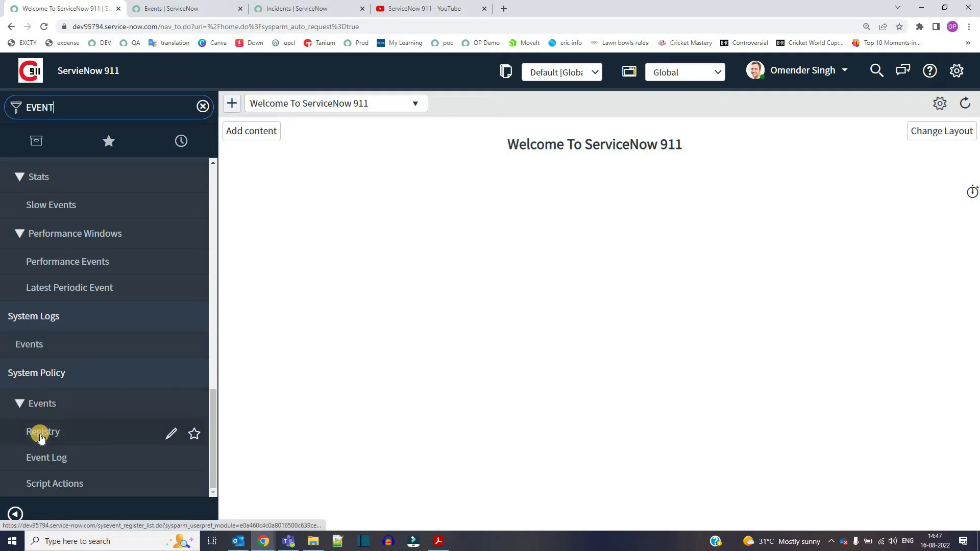
click(40, 436)
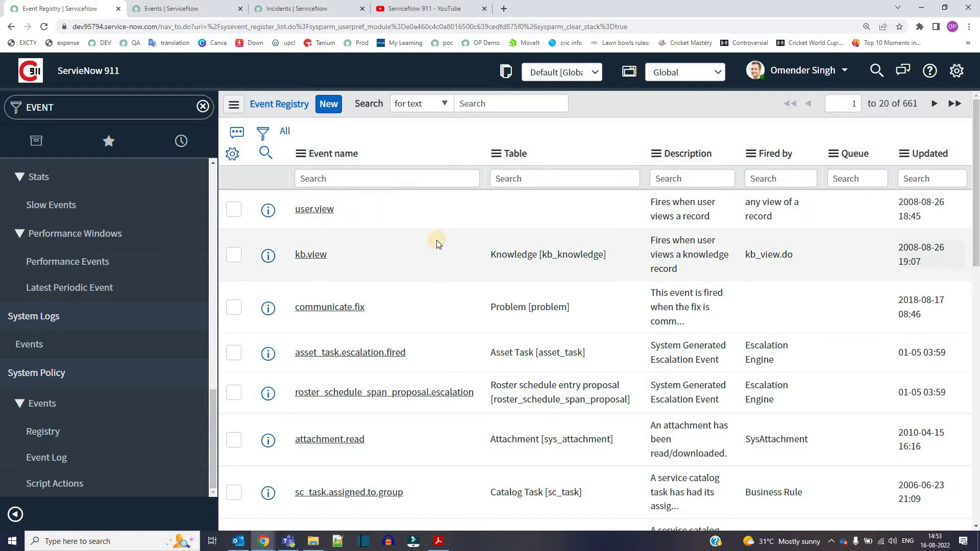
Step: Filter the Event Registry to Fired by = Business Rule, narrowing 661 events to 54
click(370, 268)
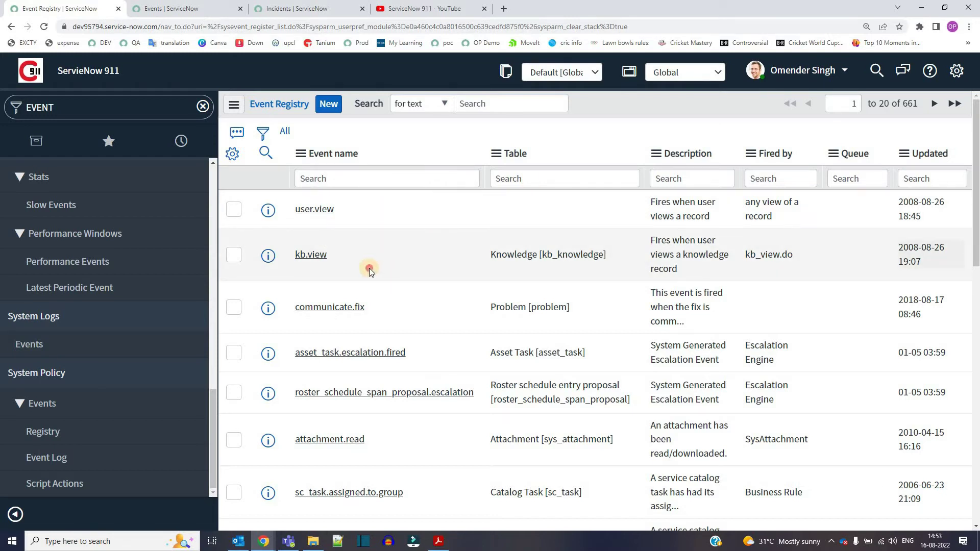
double_click(910, 104)
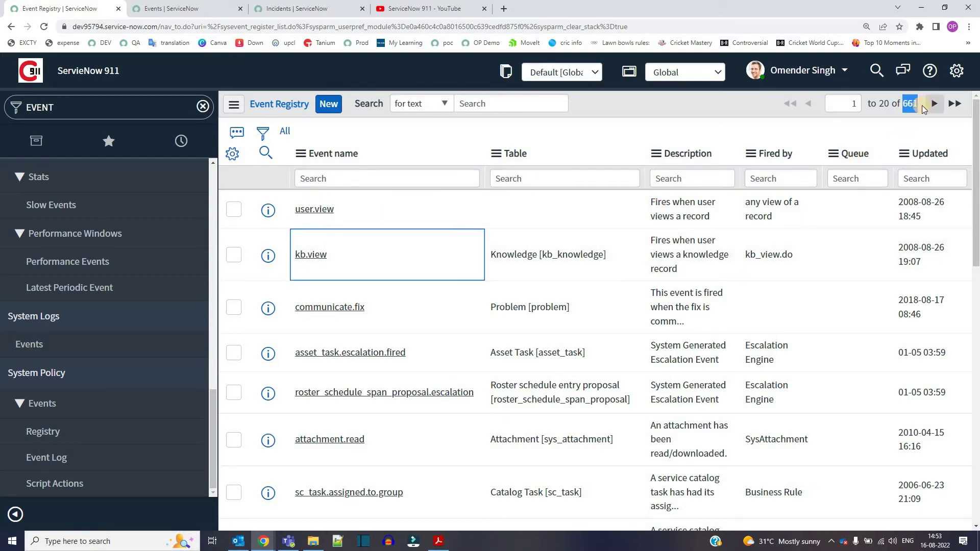
click(572, 143)
click(324, 114)
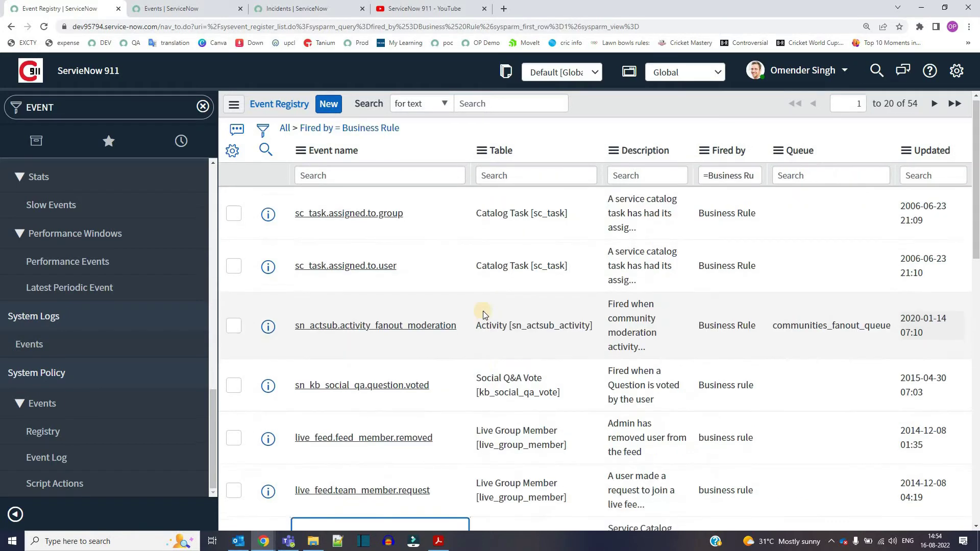
scroll(481, 313, down, 3)
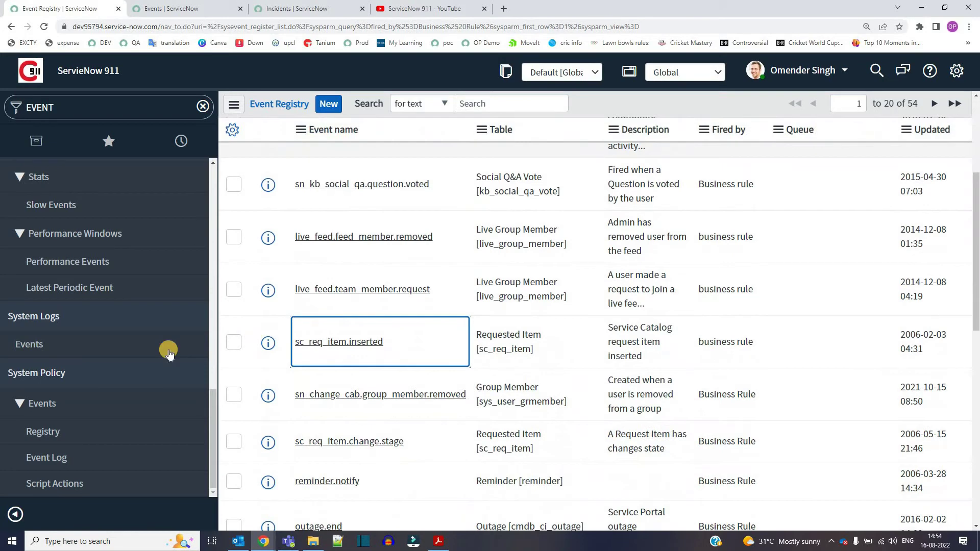
Step: Open the sc_req_item.inserted registry record and select its event name, description and Fired by value
ctrl+shift+click(268, 342)
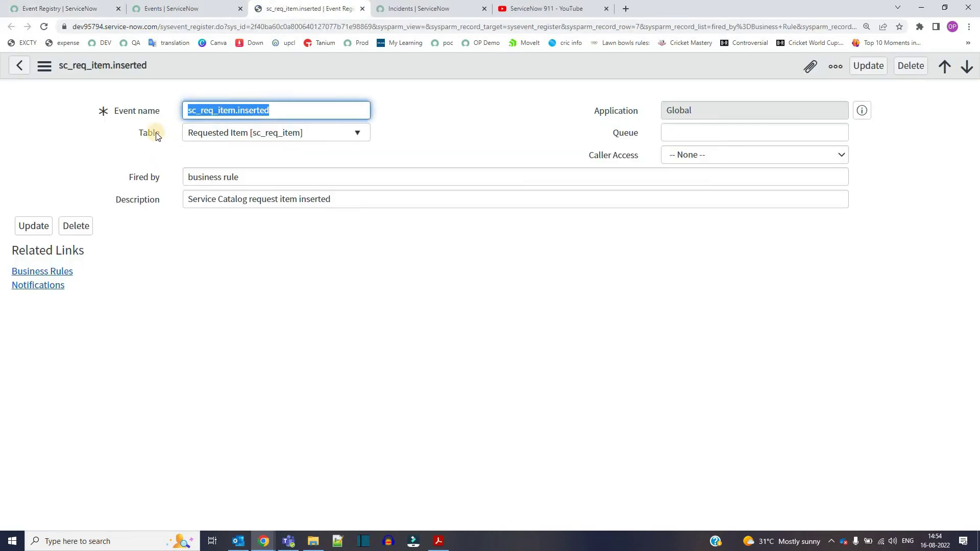
double_click(218, 108)
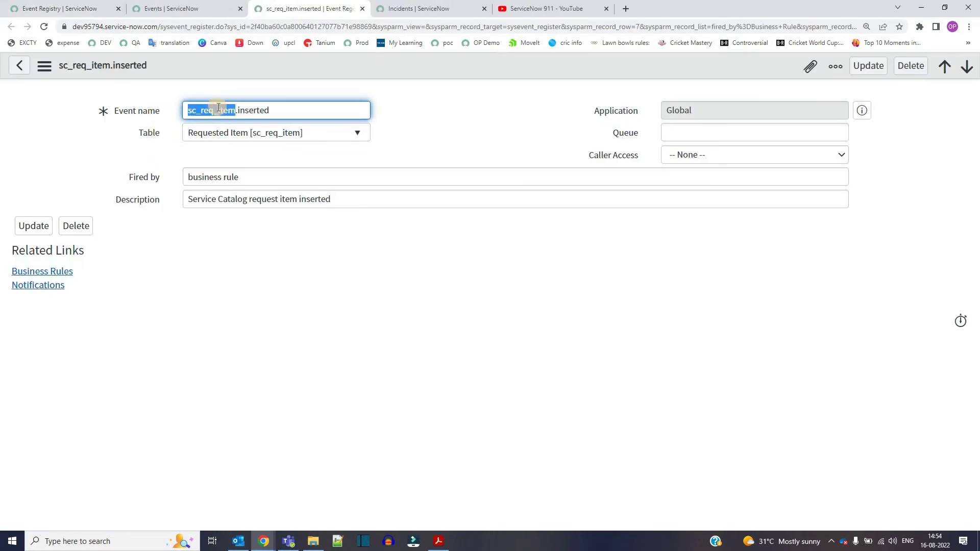
double_click(248, 111)
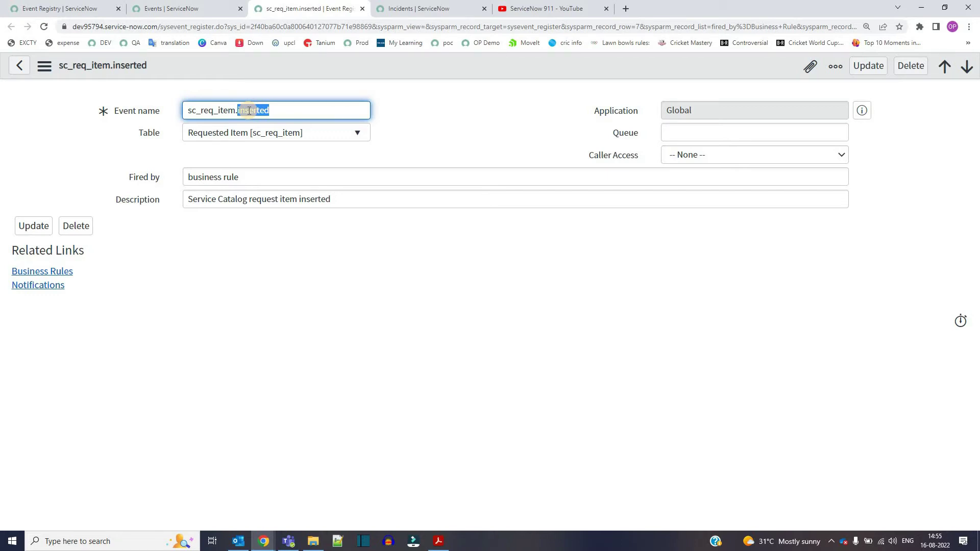
triple_click(213, 198)
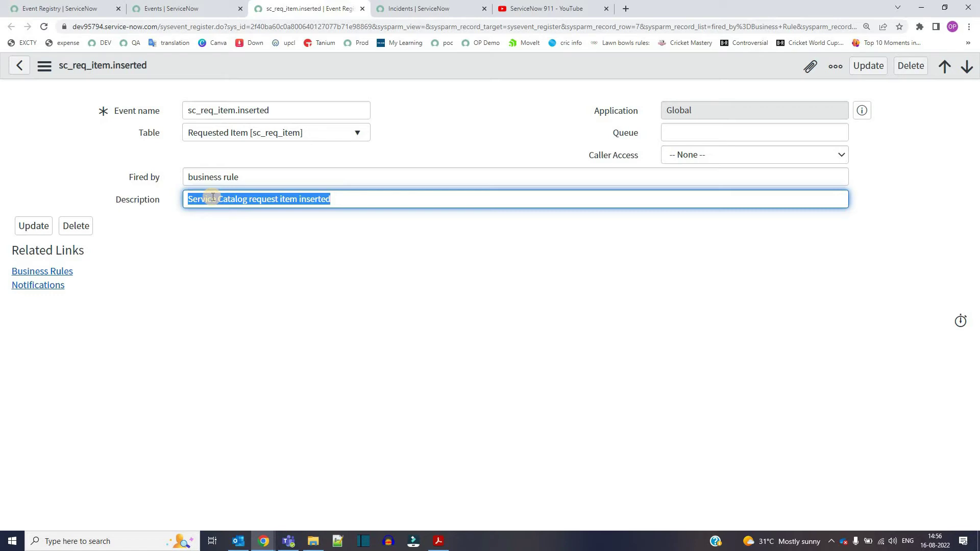
click(213, 198)
triple_click(216, 177)
click(221, 179)
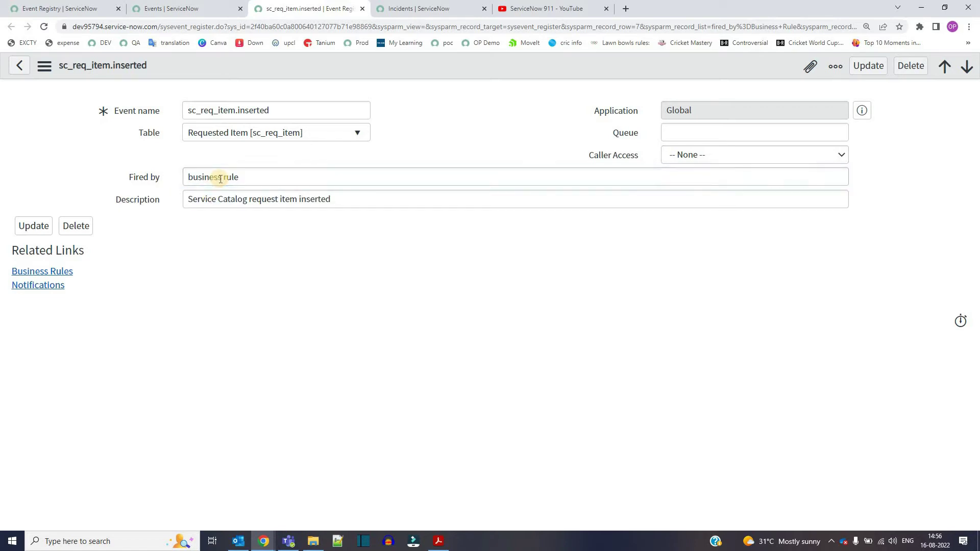
triple_click(220, 179)
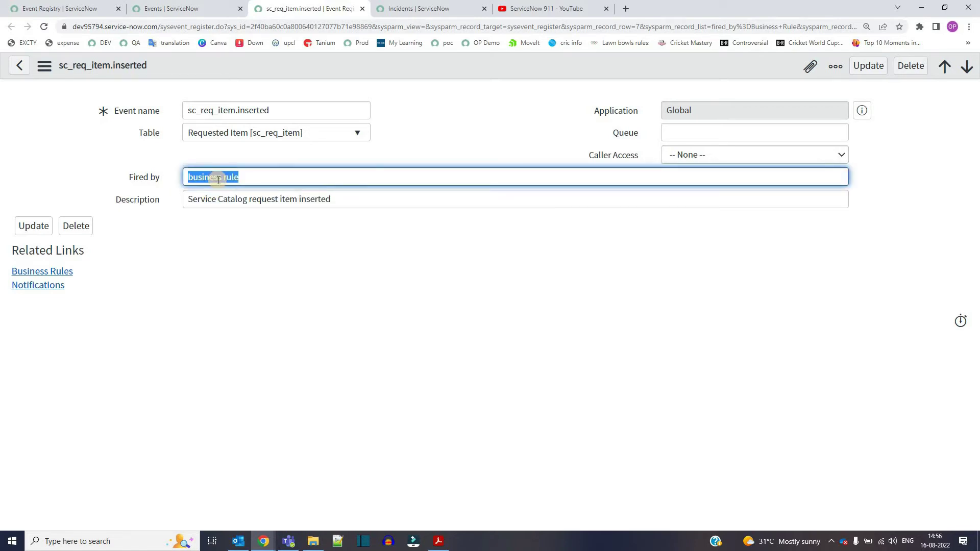
triple_click(257, 104)
key(ctrl+c)
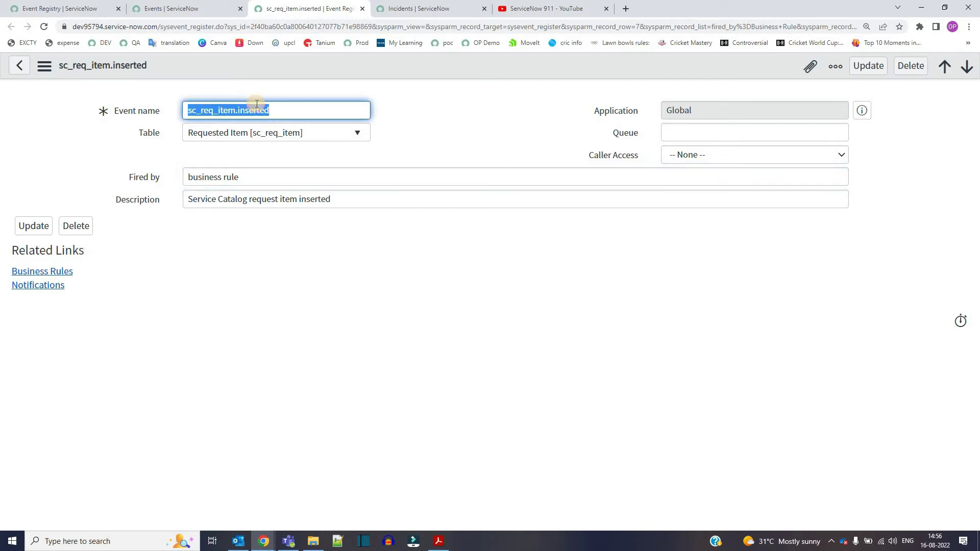
Step: Open the Business Rules list through a 'business rule' navigator search
click(71, 8)
click(83, 110)
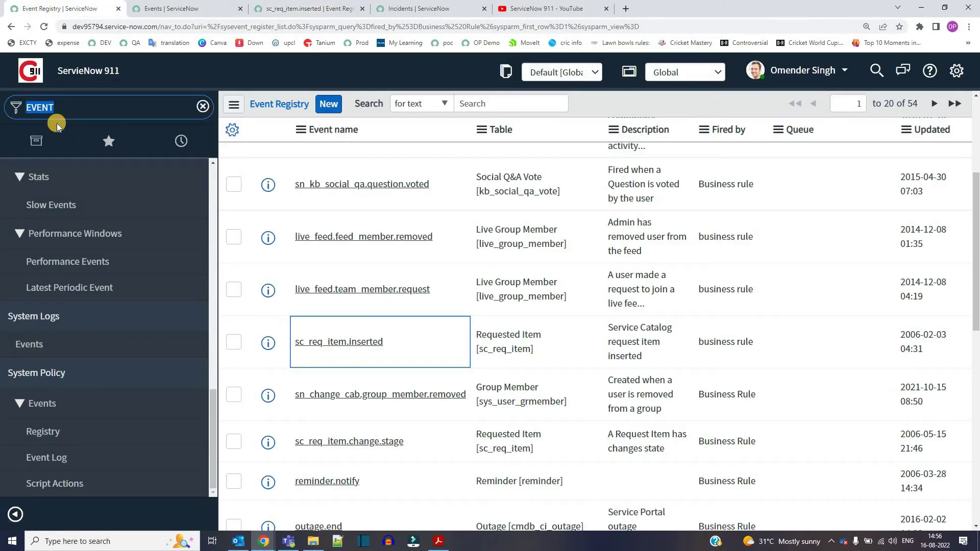
text(bus)
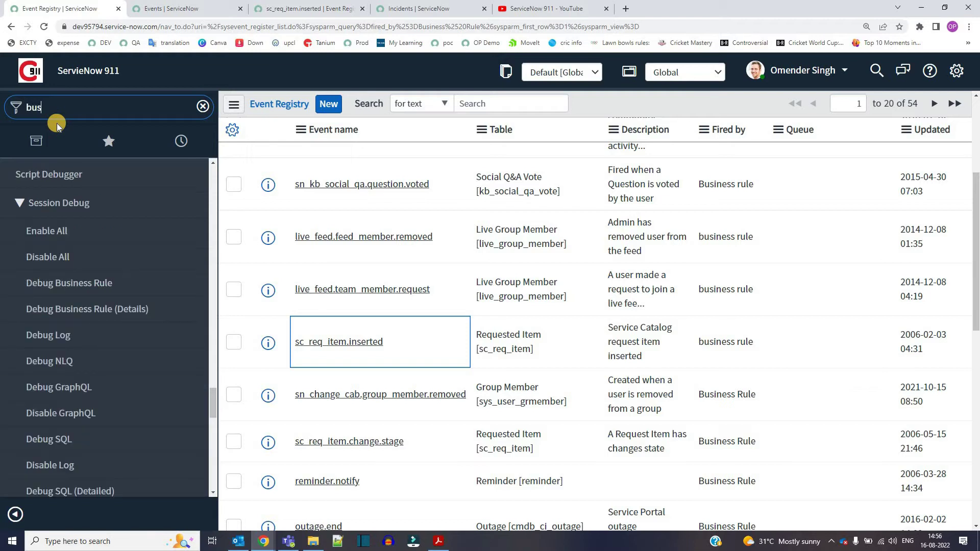
text(iness rule)
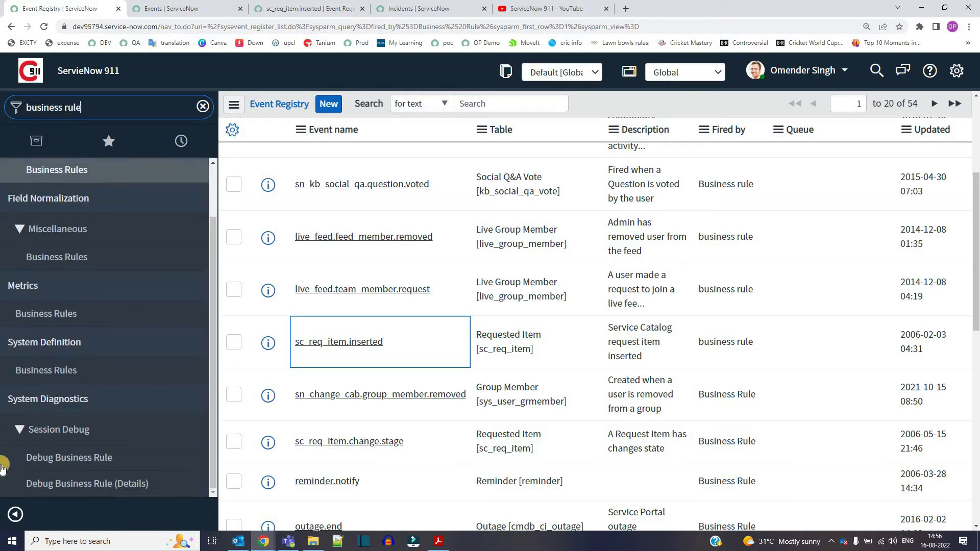
click(60, 376)
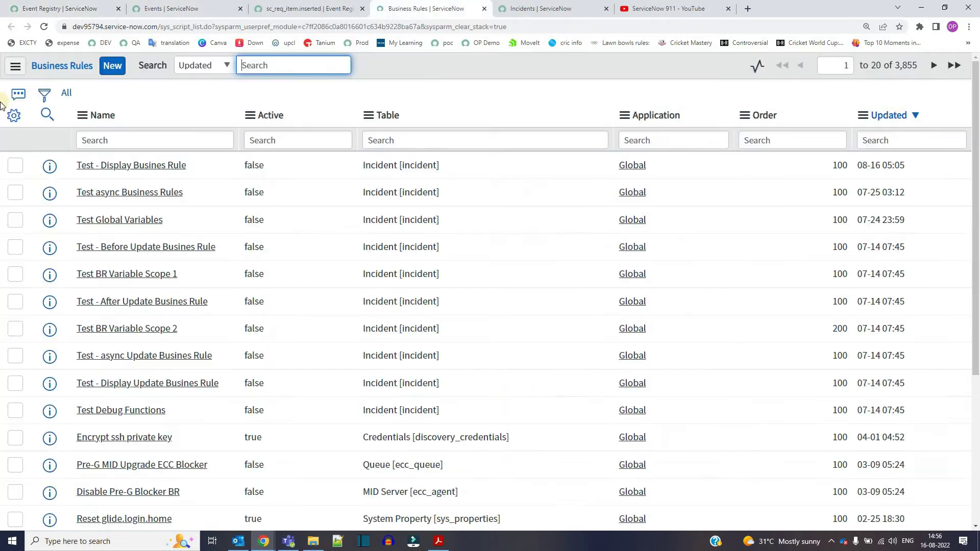
Step: Filter business rules to Script contains sc_req_item.inserted and open 'sc req item events' in a new tab
click(44, 94)
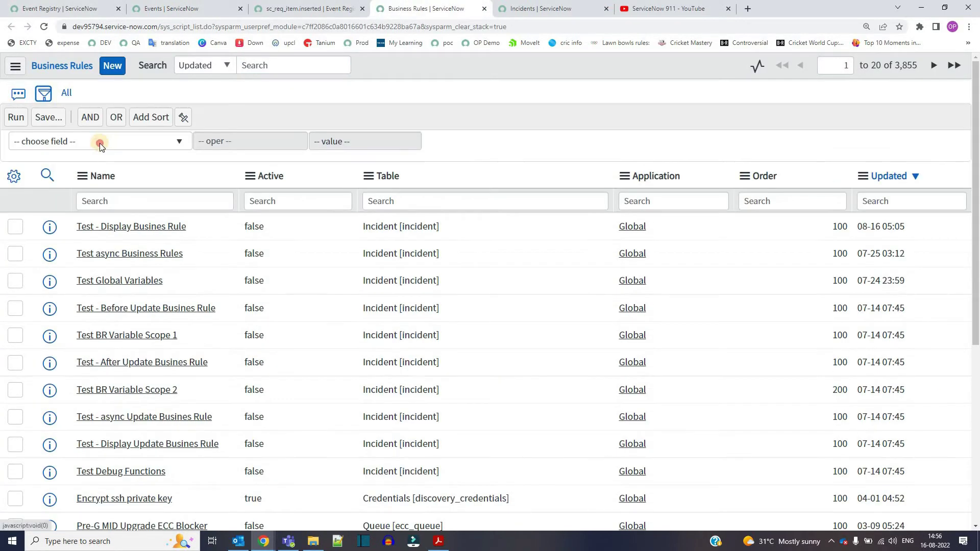
text(scr)
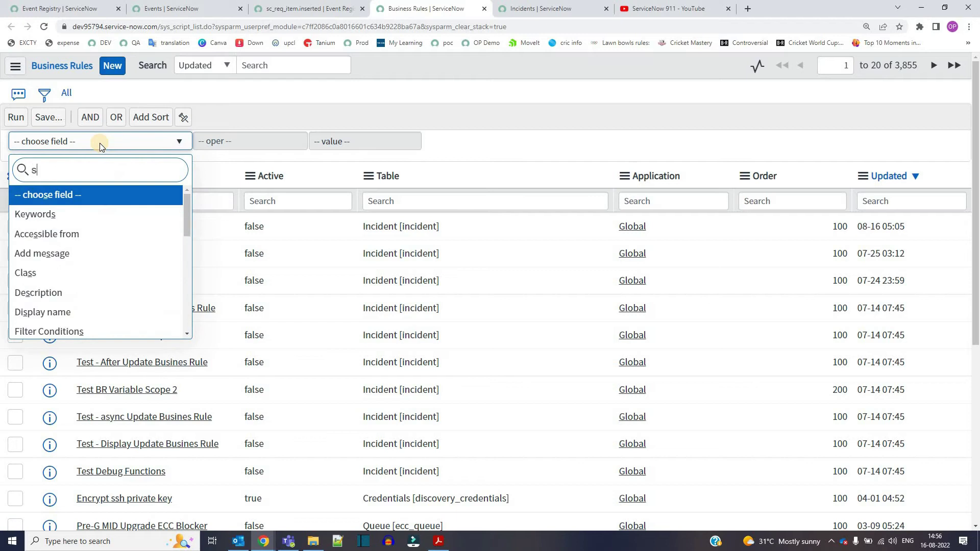
click(30, 214)
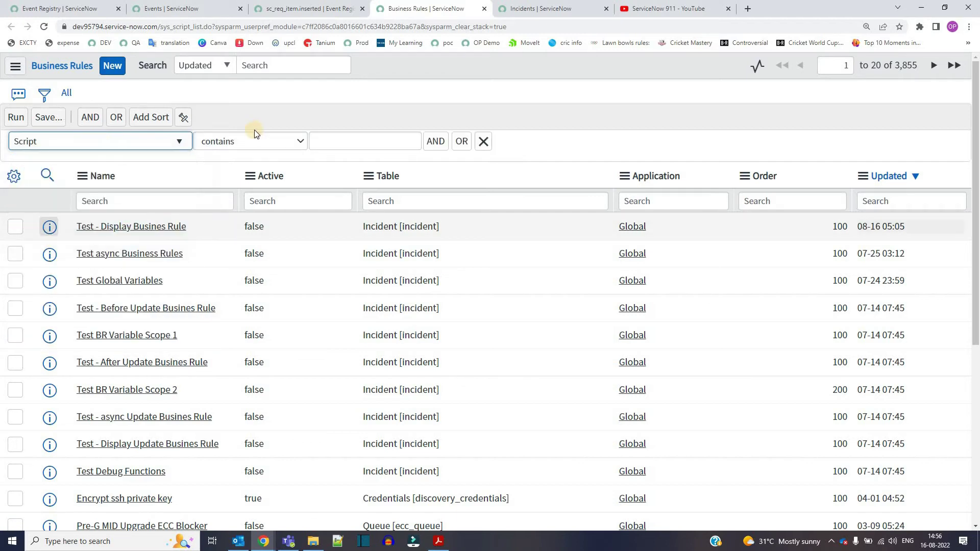
click(377, 134)
key(ctrl+v)
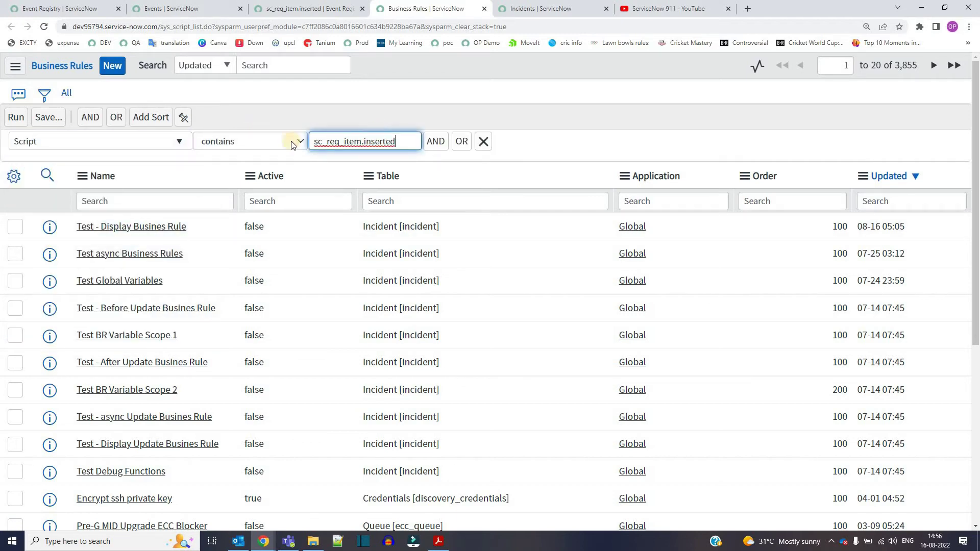
click(15, 119)
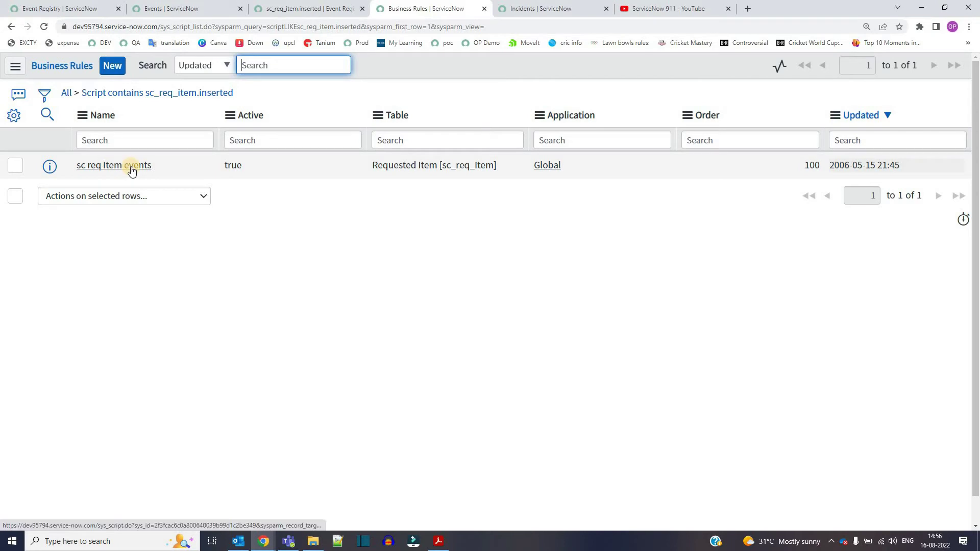
middle_click(131, 167)
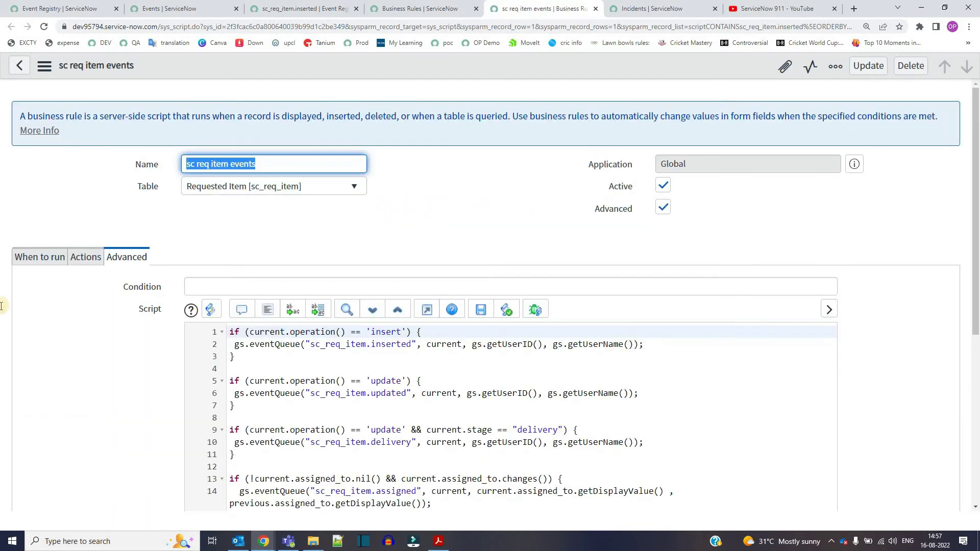
scroll(130, 273, down, 1)
scroll(131, 273, down, 1)
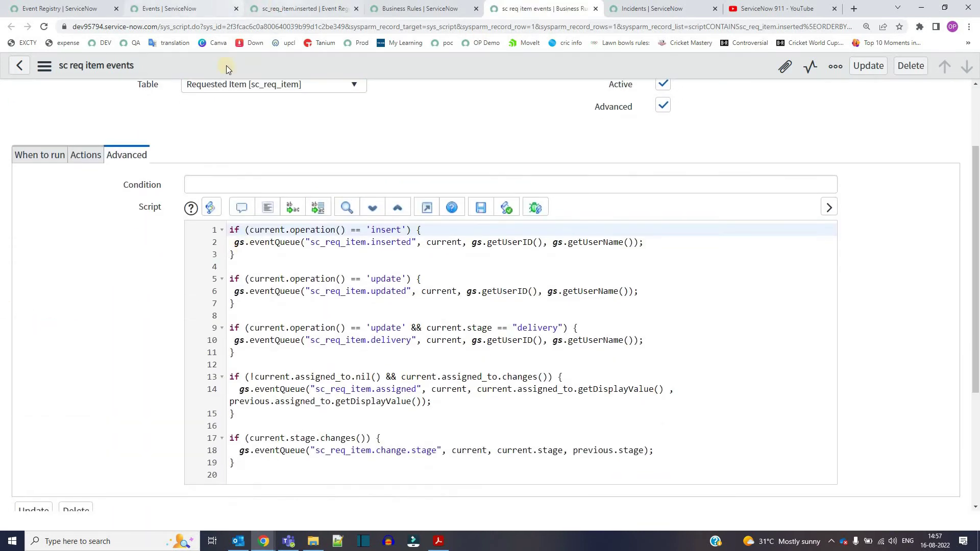
click(289, 9)
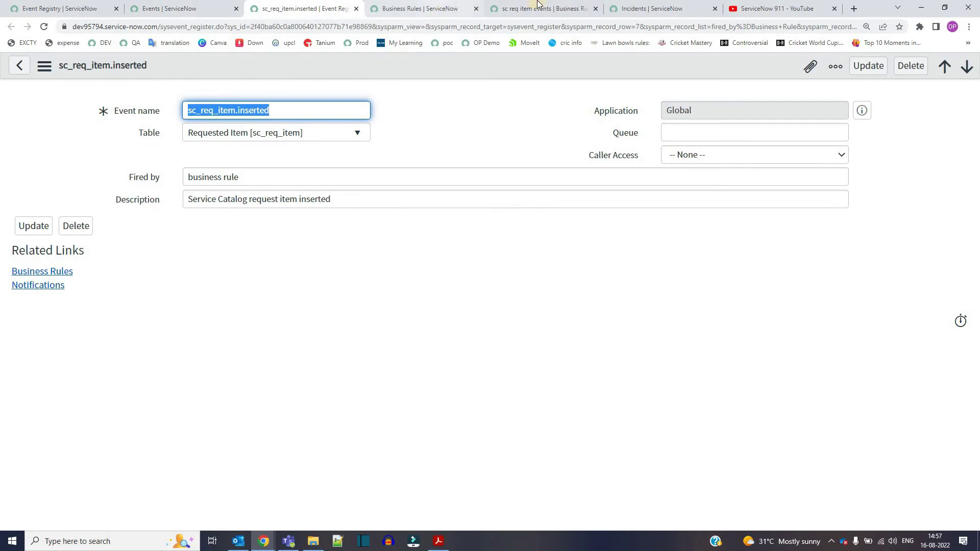
click(440, 9)
click(533, 8)
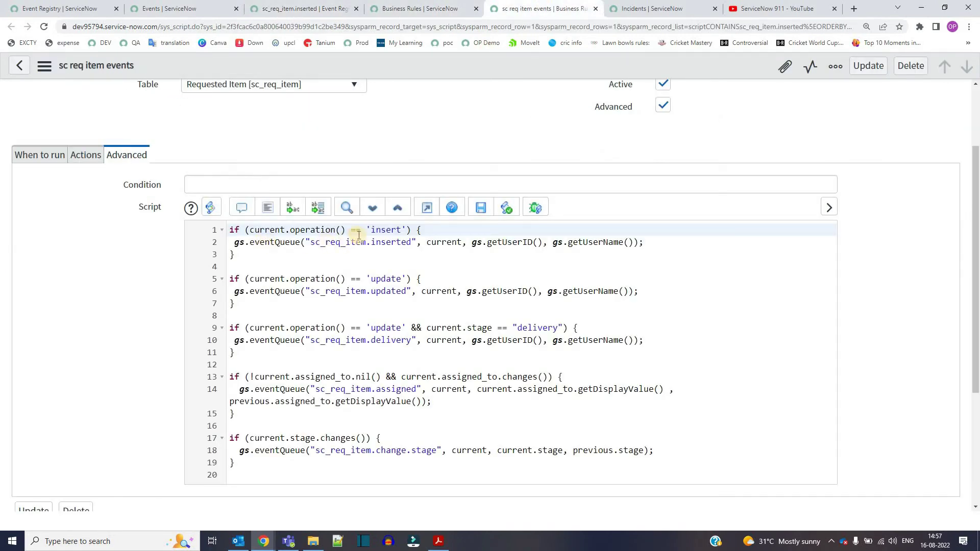
click(276, 279)
scroll(265, 326, up, 2)
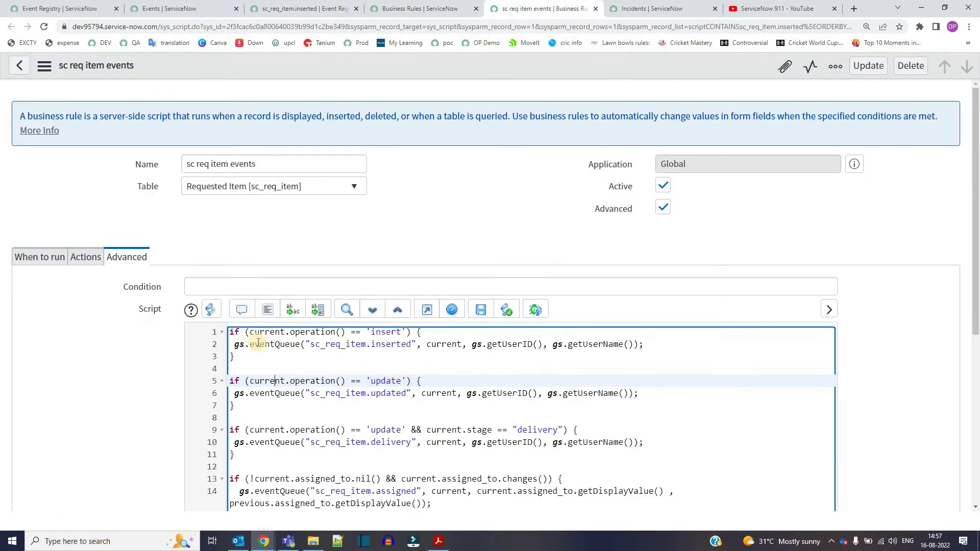
click(261, 332)
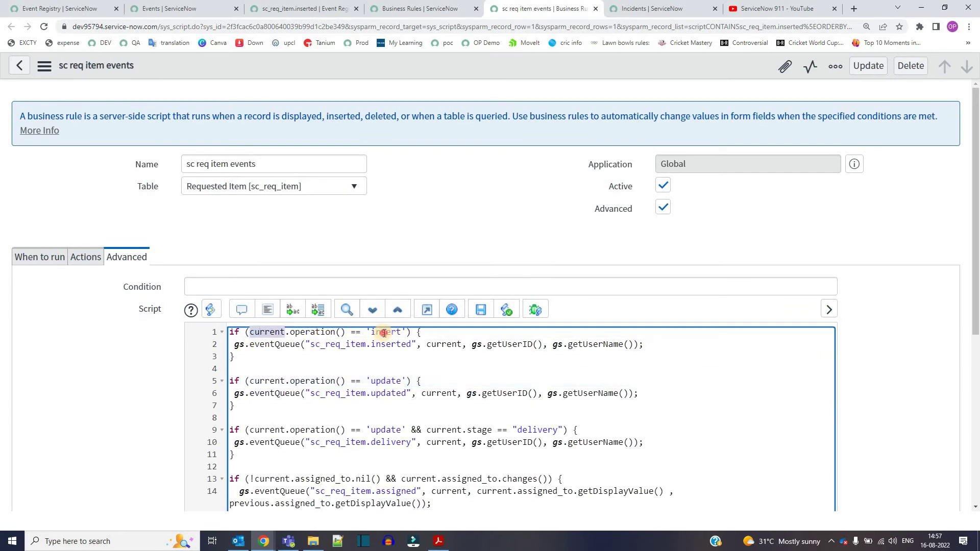
double_click(382, 332)
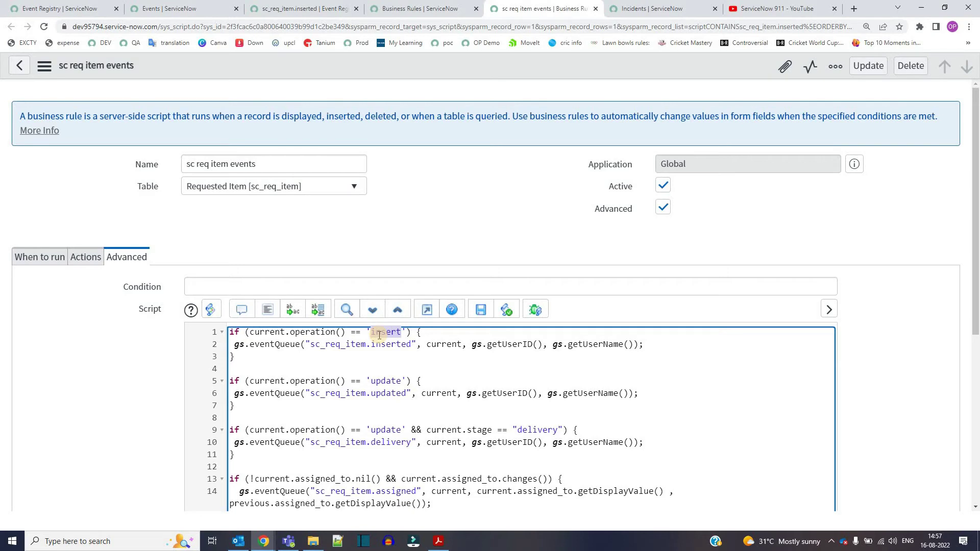
click(310, 344)
shift+click(411, 344)
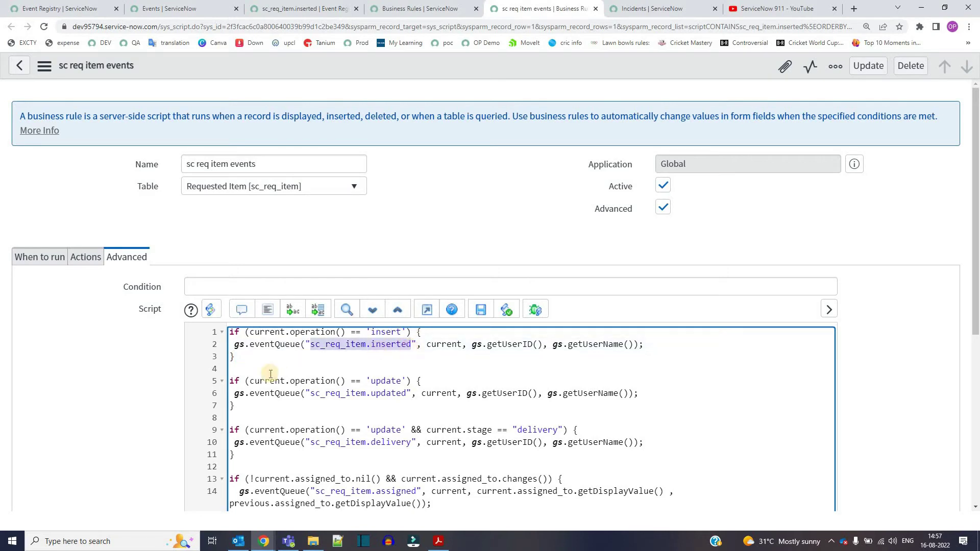
double_click(267, 346)
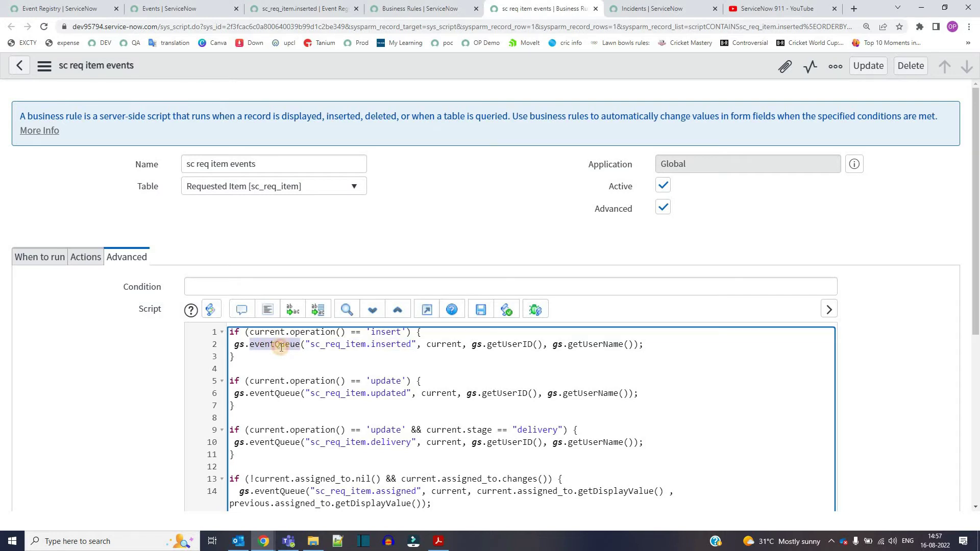
click(279, 346)
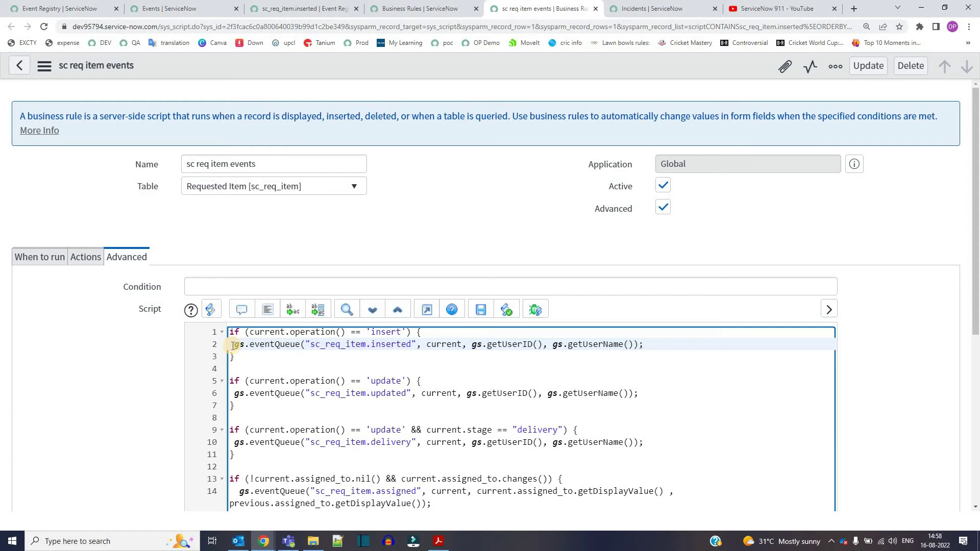
double_click(272, 346)
click(270, 345)
key(alt+Tab)
scroll(254, 318, up, 10)
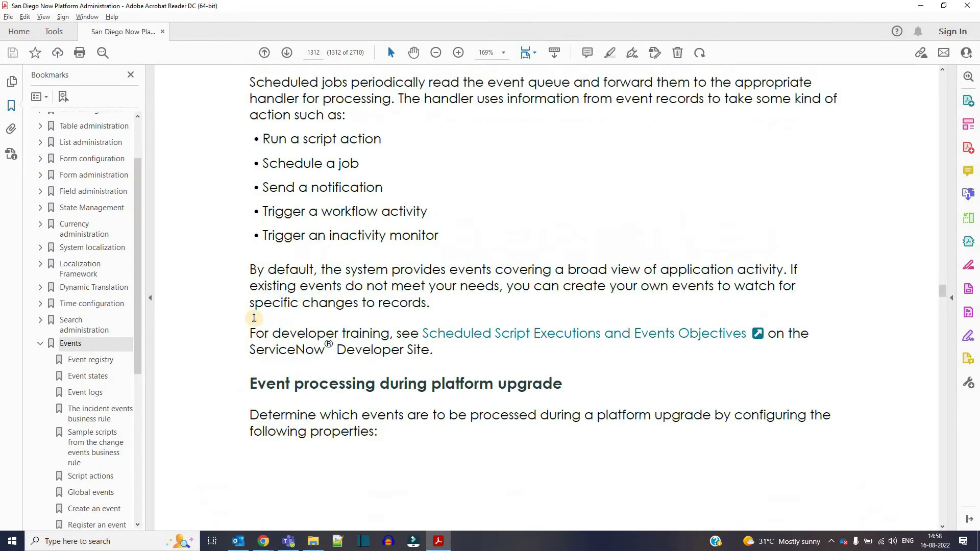
click(270, 322)
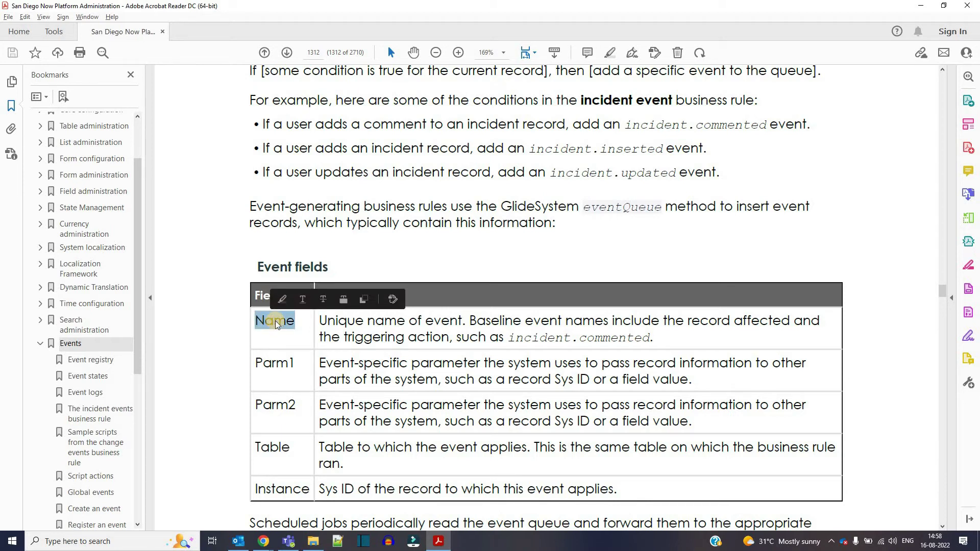
key(alt+Tab)
drag(311, 345, 411, 345)
key(alt+Tab)
double_click(276, 364)
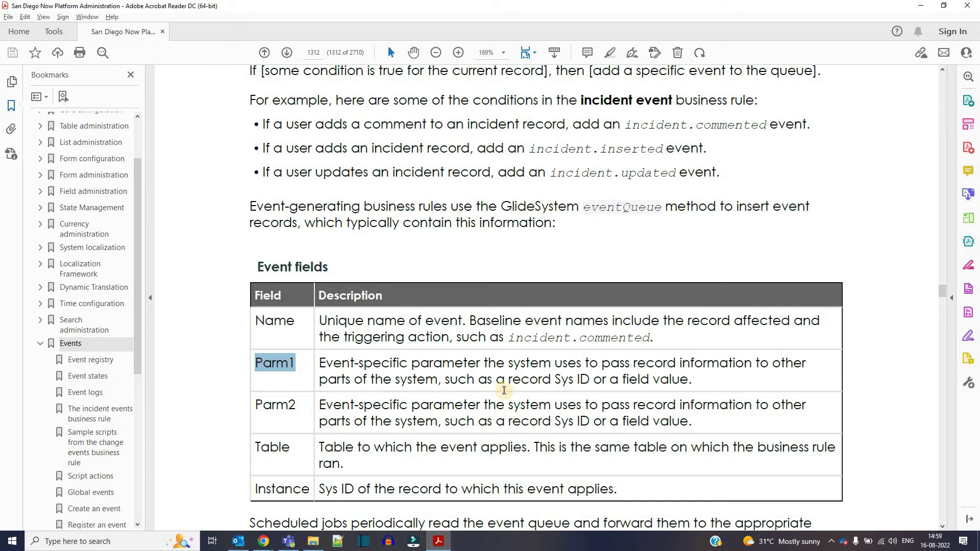
double_click(284, 405)
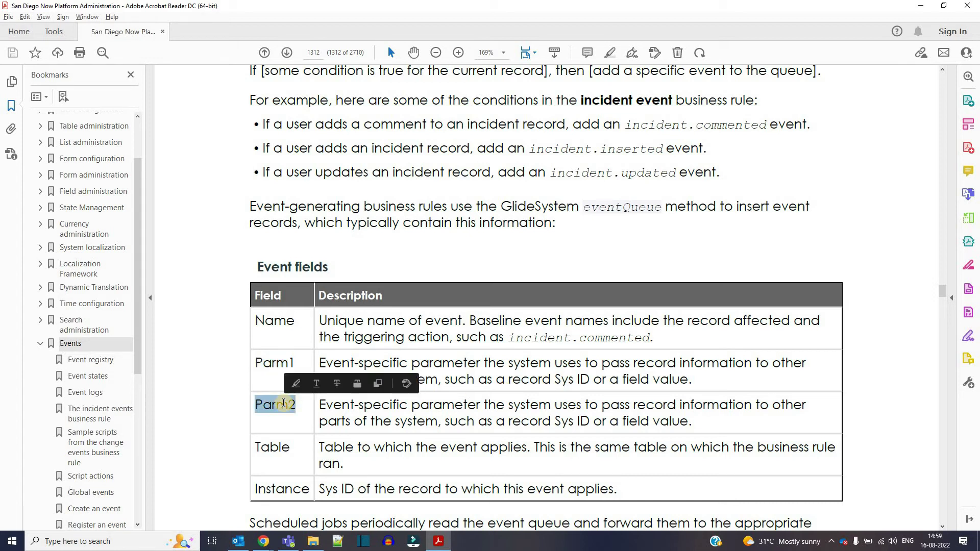
double_click(264, 363)
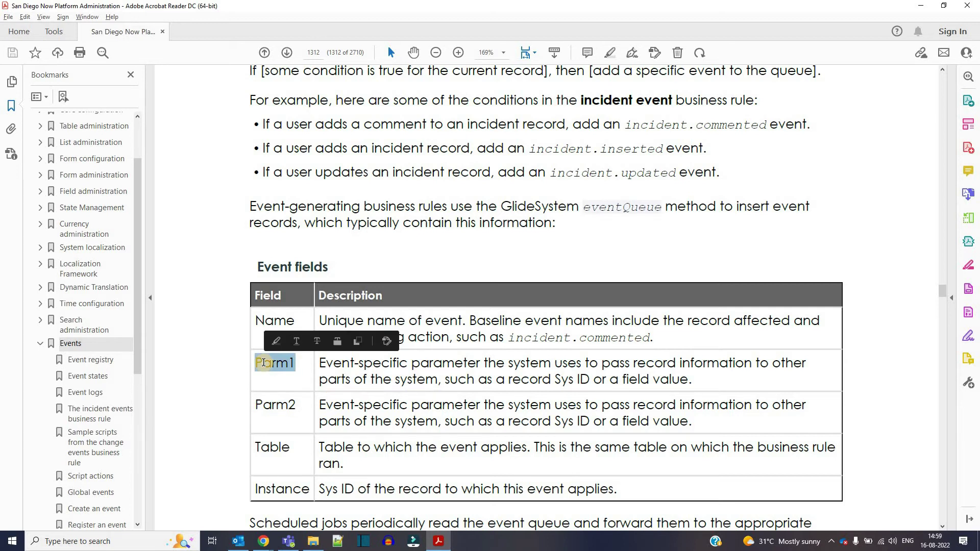
key(alt+Tab)
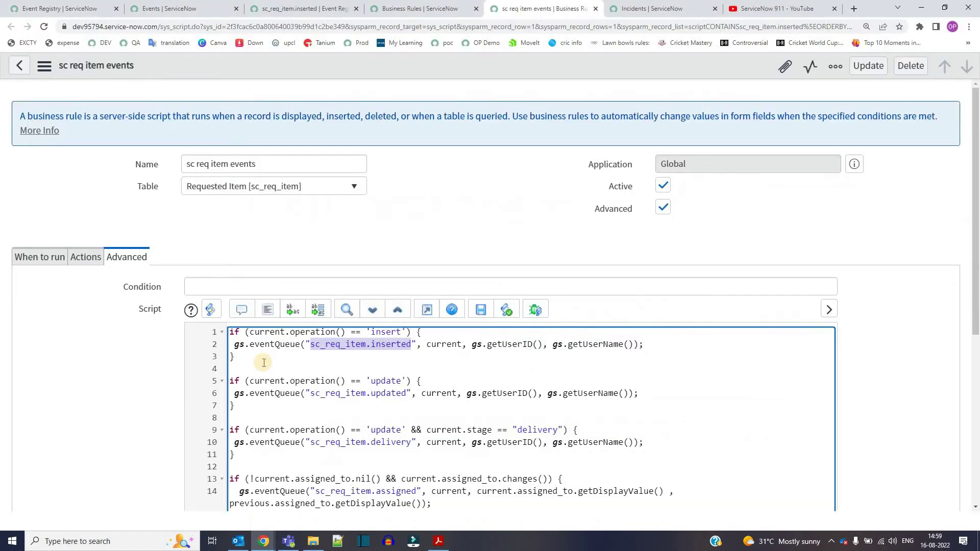
double_click(442, 346)
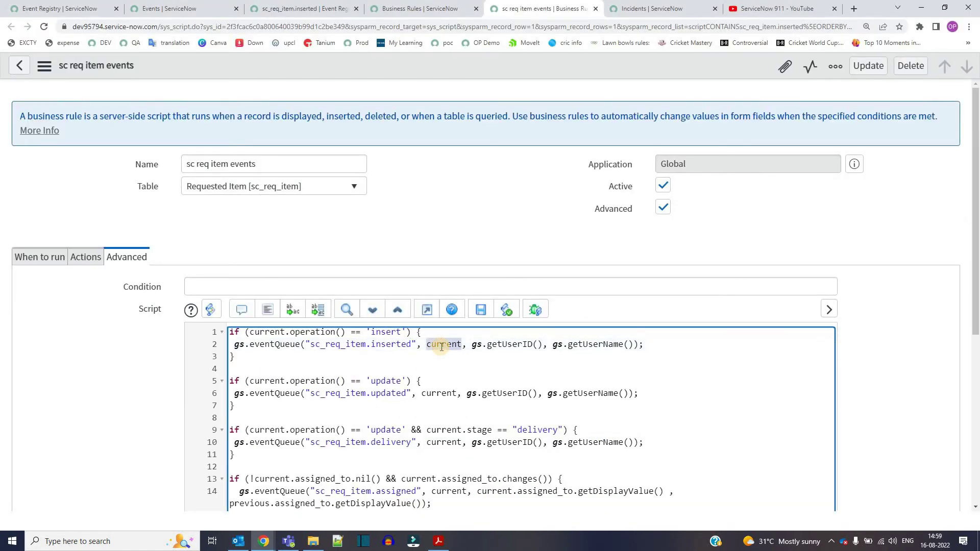
click(475, 347)
drag(473, 345, 543, 347)
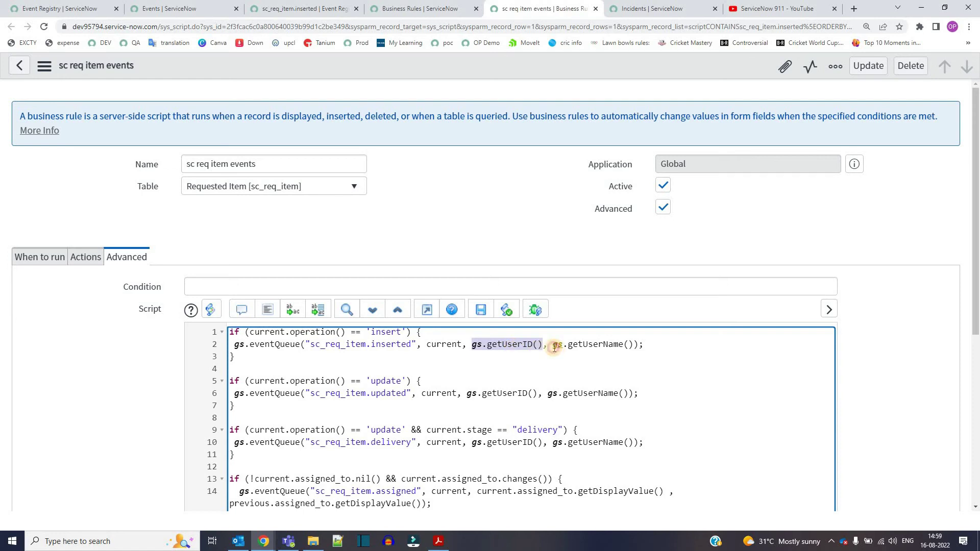
drag(554, 346, 632, 345)
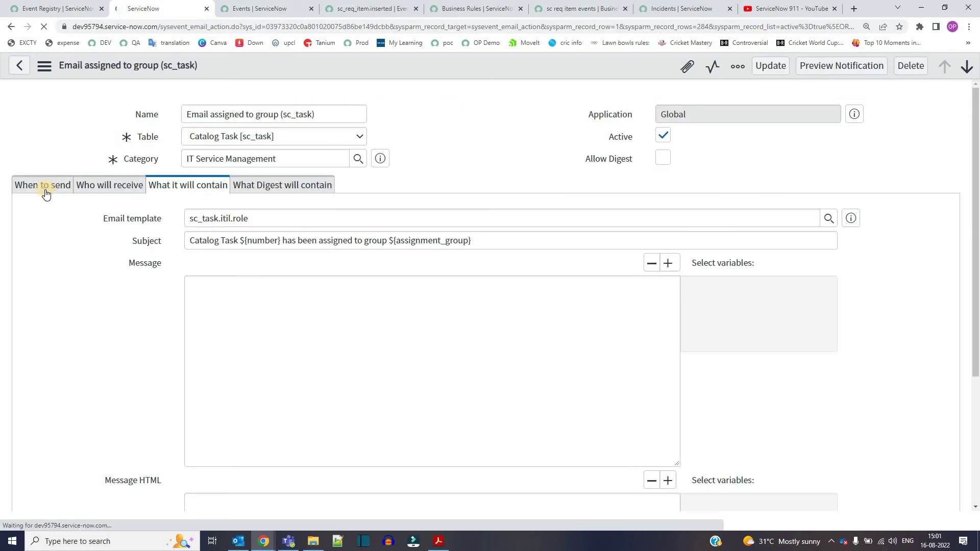
Step: Set the notification's Send when to 'Event is fired' with event sc_task.assigned.to.group
click(45, 189)
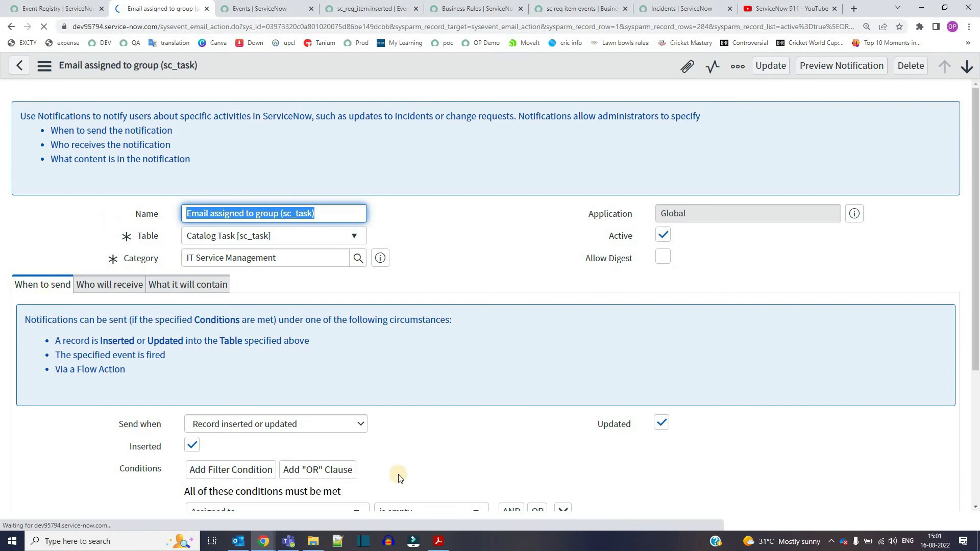
scroll(324, 240, down, 4)
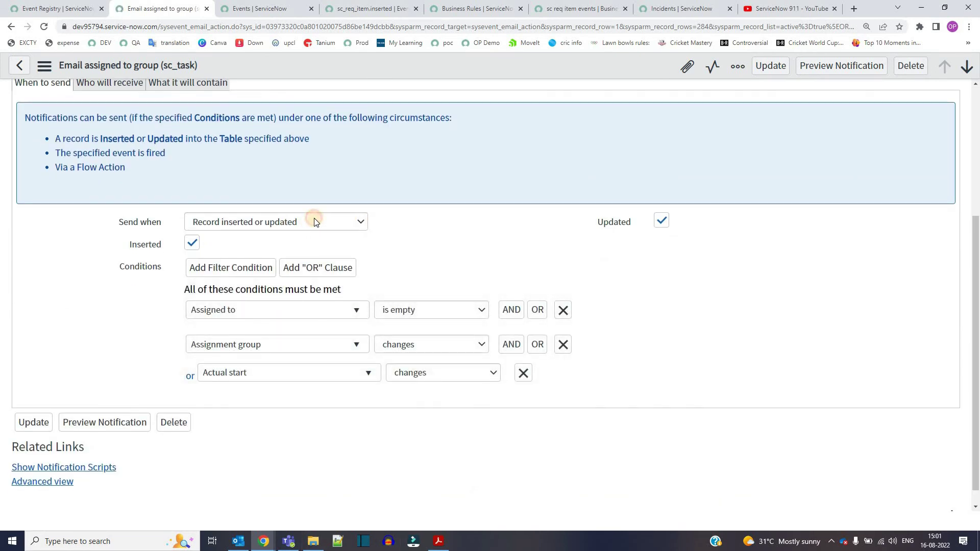
click(315, 222)
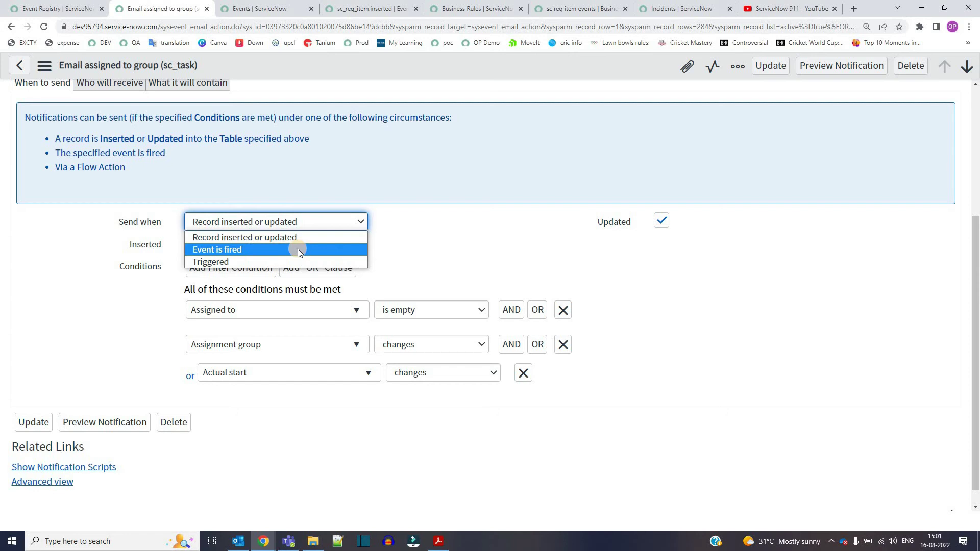
click(299, 249)
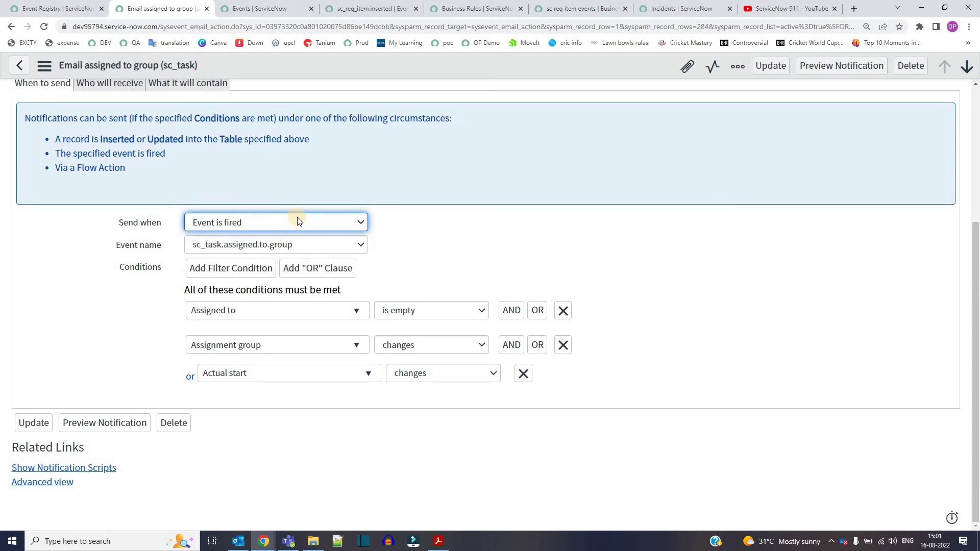
click(281, 248)
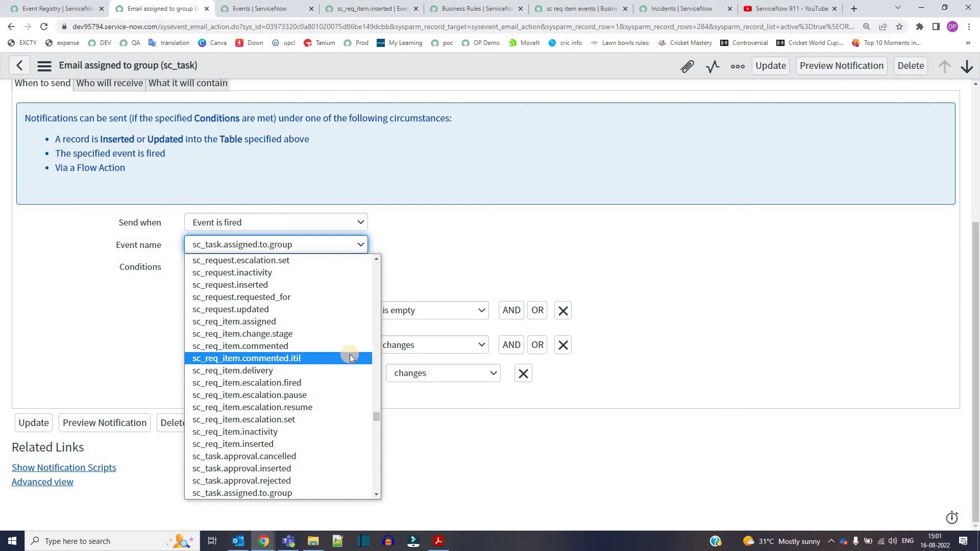
click(314, 220)
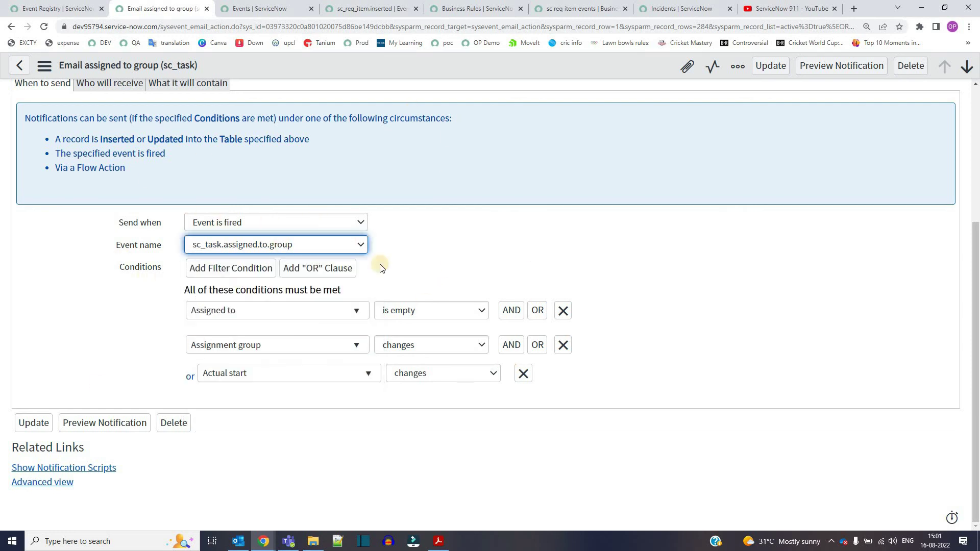
Step: Review the notification's What it will contain and Who will receive sections, then return to When to send
scroll(223, 265, up, 4)
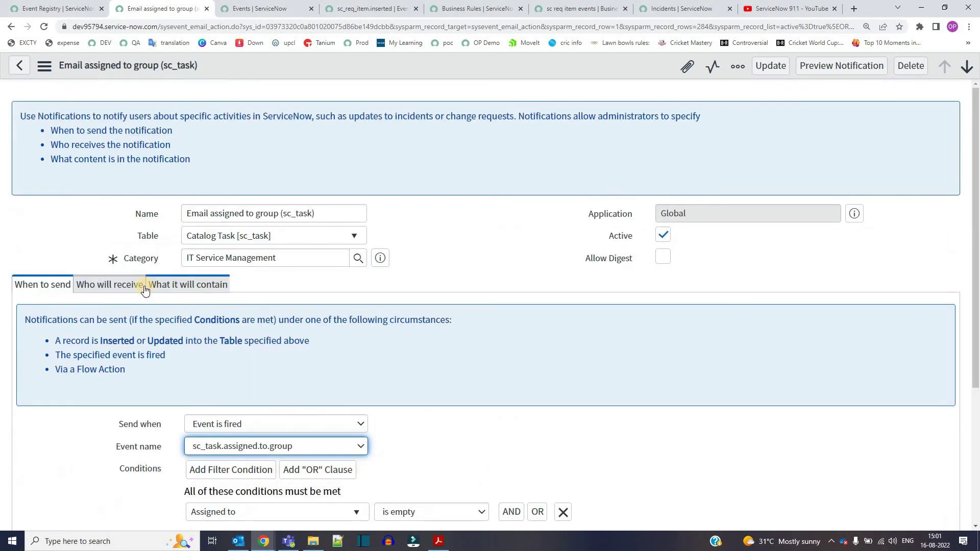
click(190, 285)
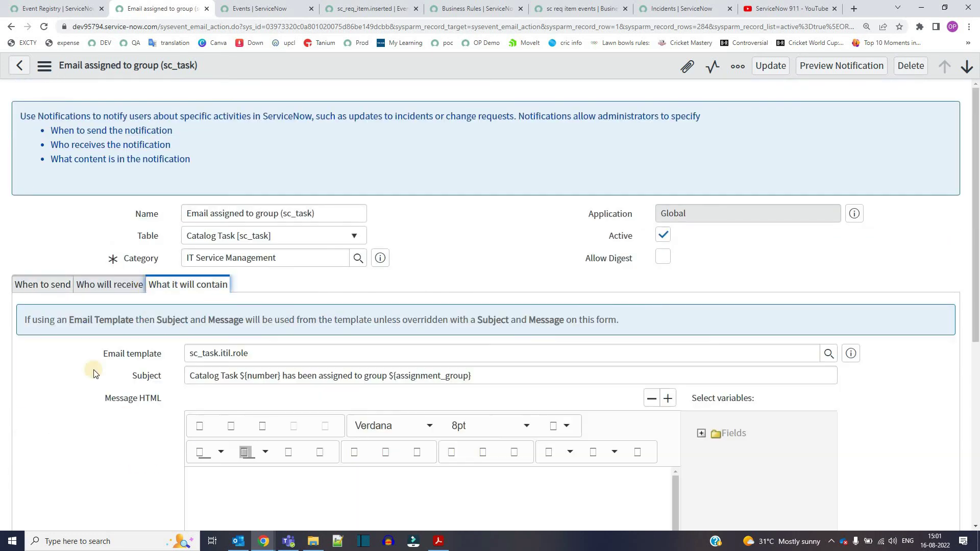
click(109, 286)
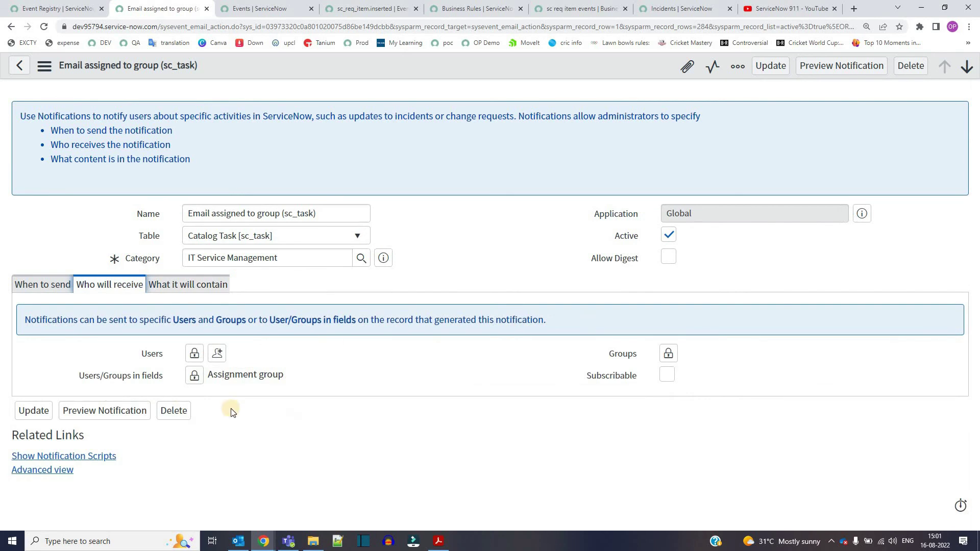
click(40, 283)
key(Tab)
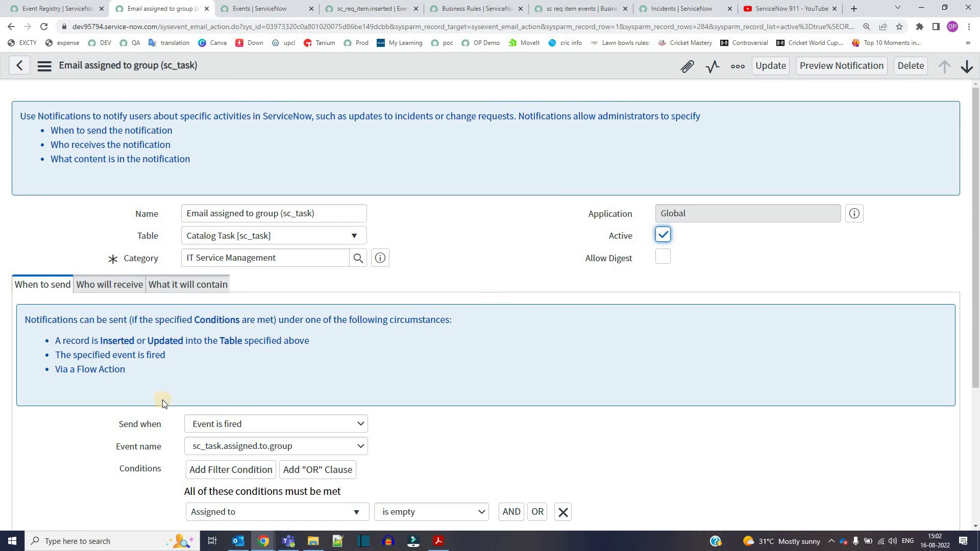
Step: Go back to the Event Registry list showing sc_req_item.inserted
click(56, 9)
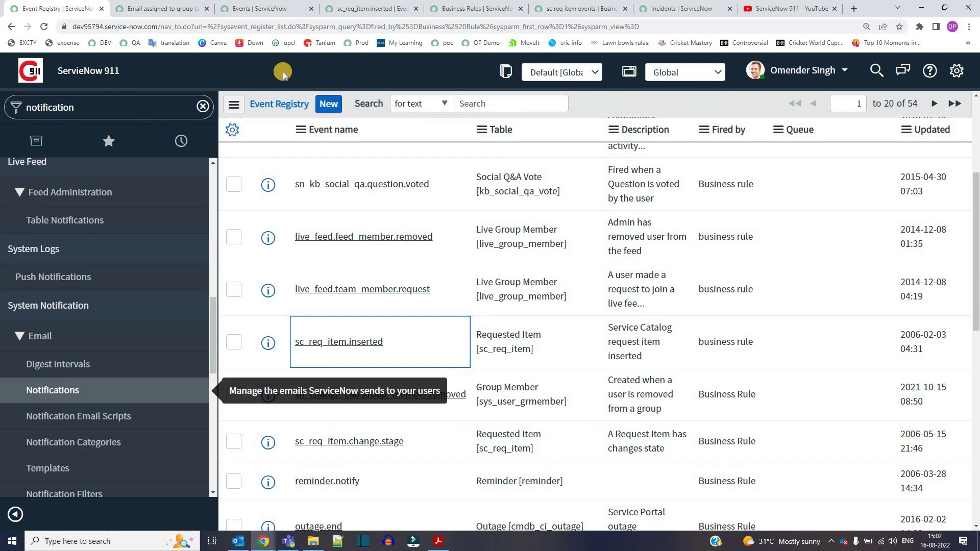